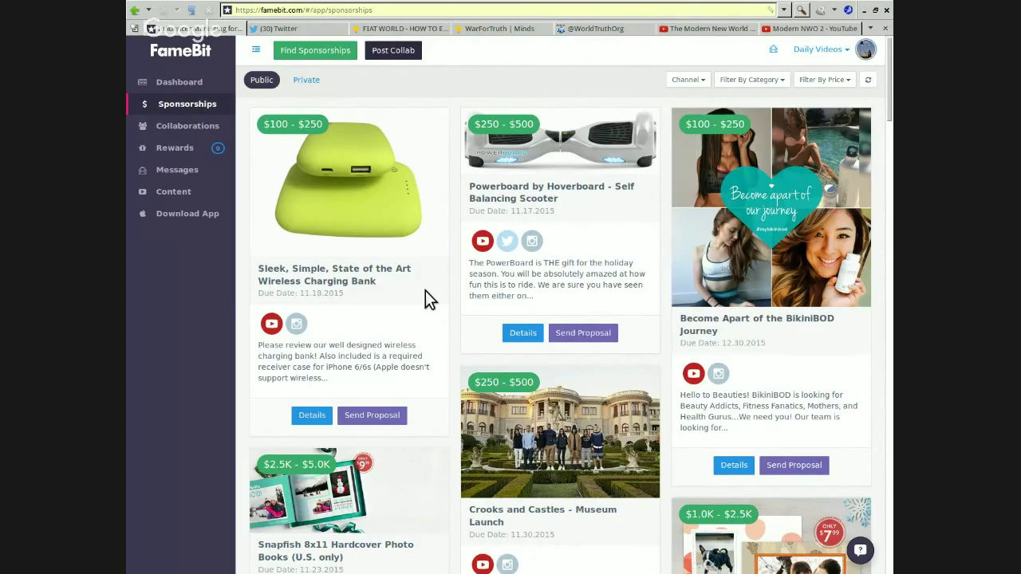
# Filter the sponsorship listings to YouTube campaigns and browse the results
pyautogui.click(684, 80)
pyautogui.click(661, 113)
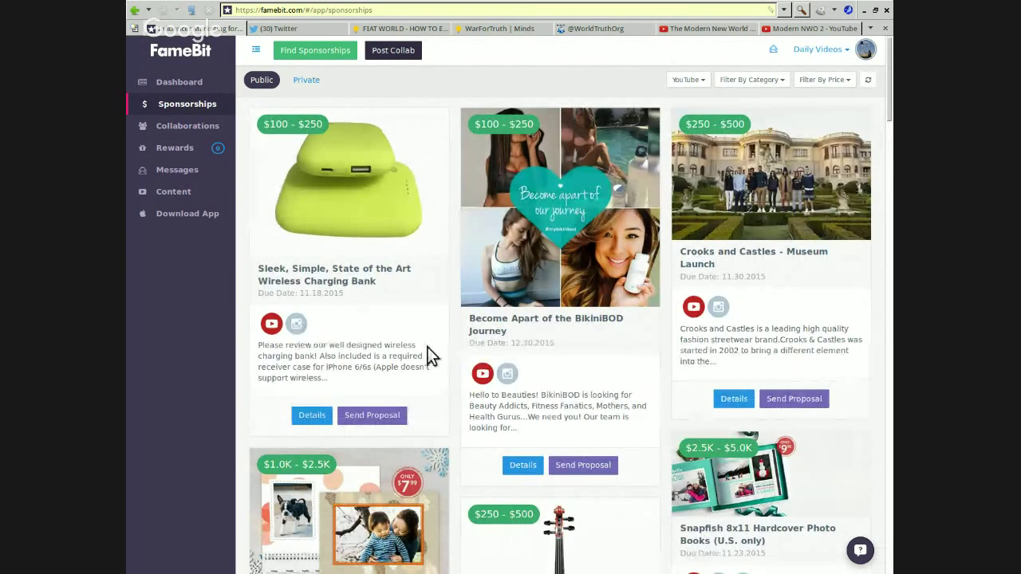
pyautogui.scroll(-1, 427, 355)
pyautogui.scroll(-1, 428, 355)
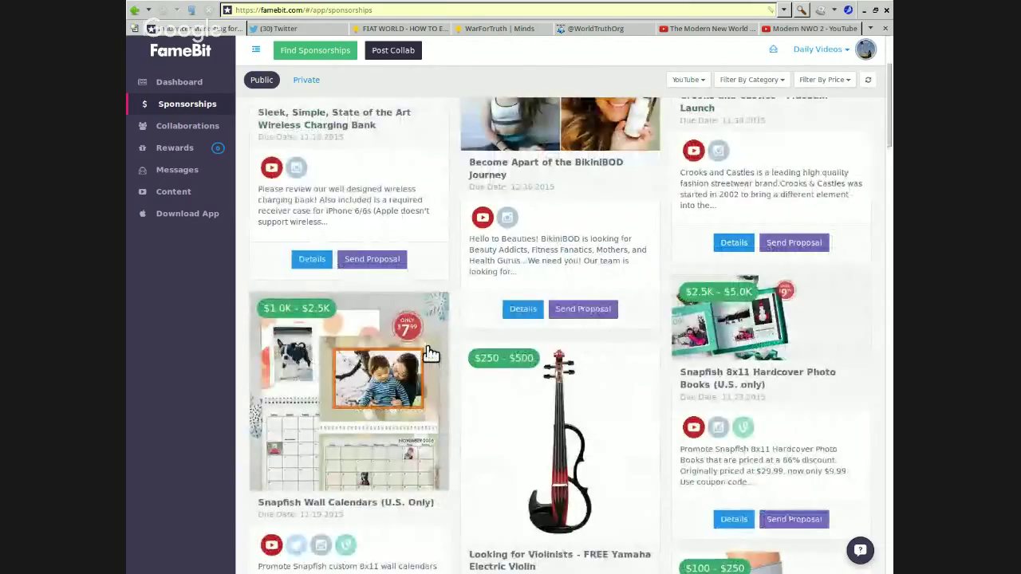
pyautogui.scroll(-4, 429, 351)
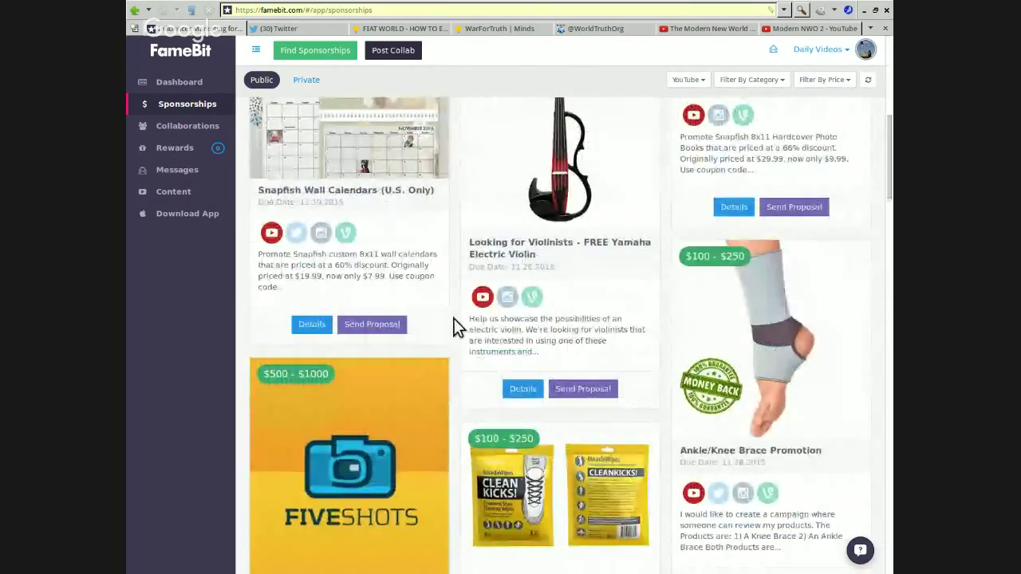
pyautogui.scroll(2, 454, 326)
pyautogui.scroll(3, 453, 323)
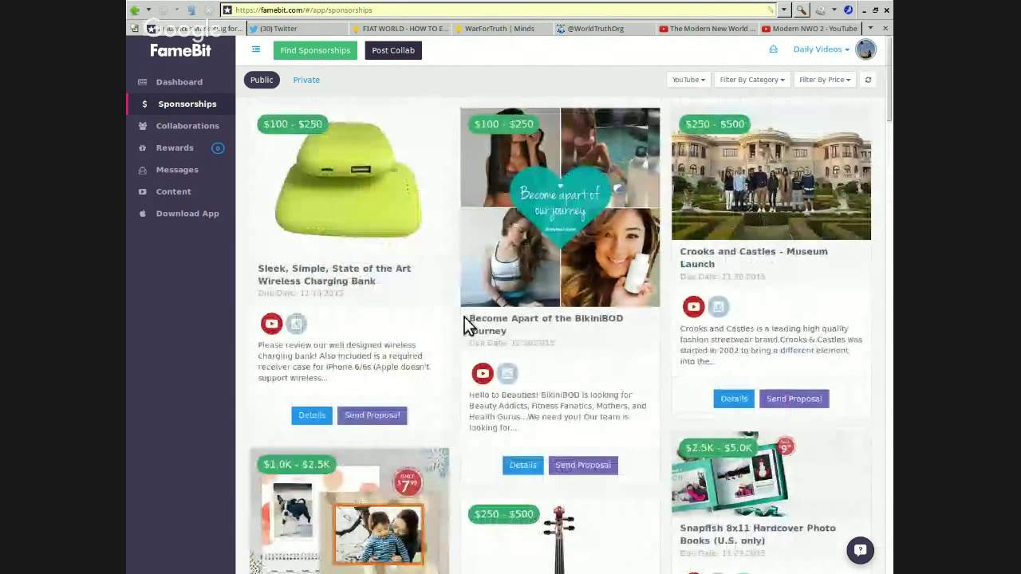
# Scroll down to the $1.0K–$2.5K Dating App Review campaign card
pyautogui.scroll(-5, 465, 323)
pyautogui.scroll(-5, 466, 323)
pyautogui.scroll(2, 468, 323)
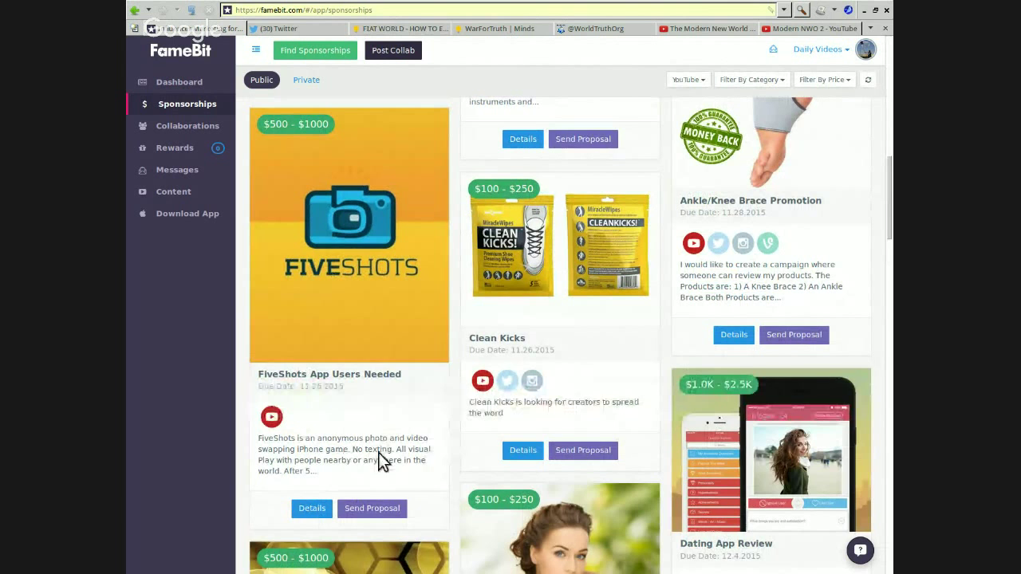
pyautogui.scroll(-3, 437, 445)
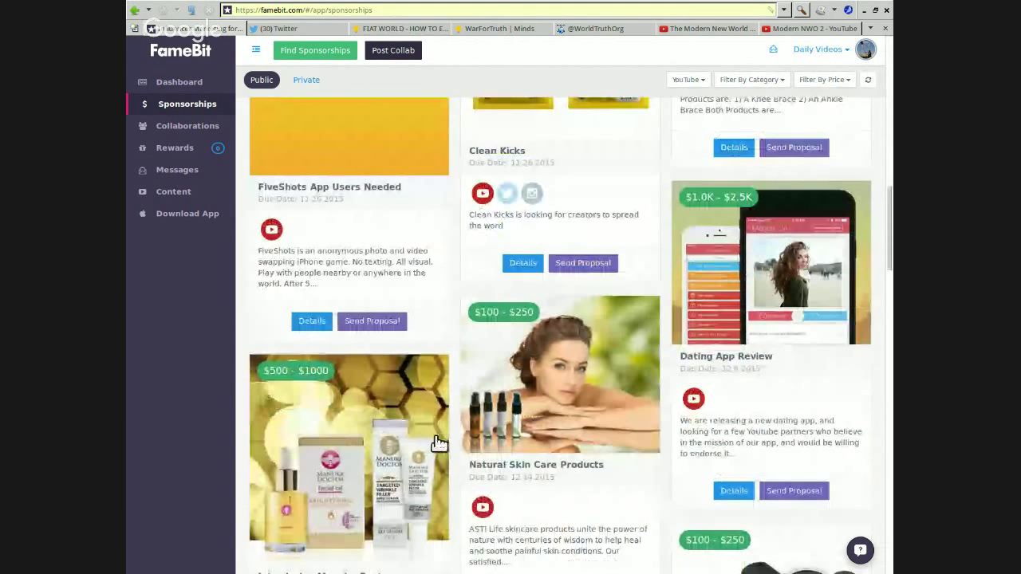
pyautogui.scroll(-2, 438, 445)
pyautogui.scroll(1, 437, 443)
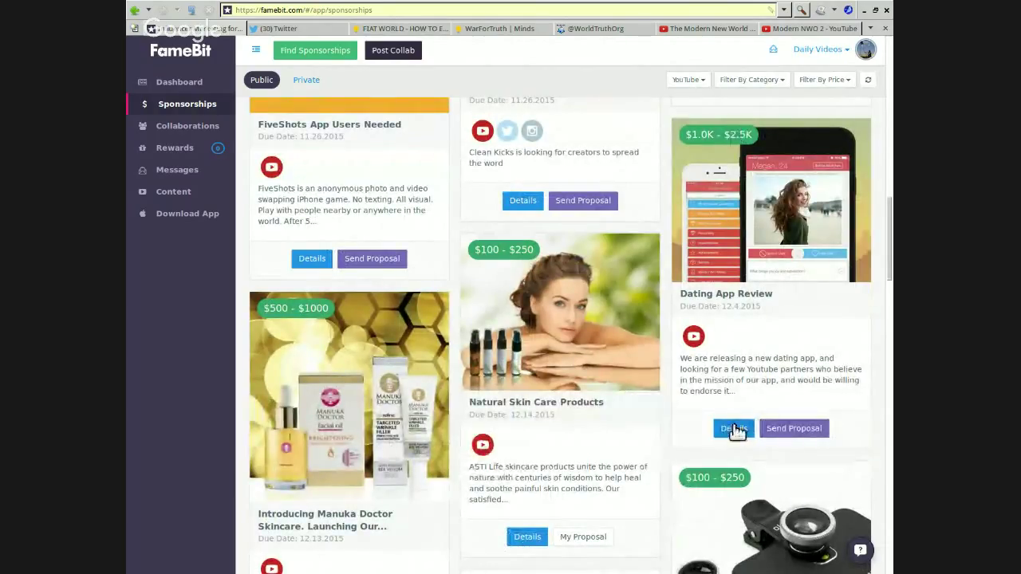
# Open the Dating App Review details, read its description, and begin a proposal
pyautogui.click(734, 427)
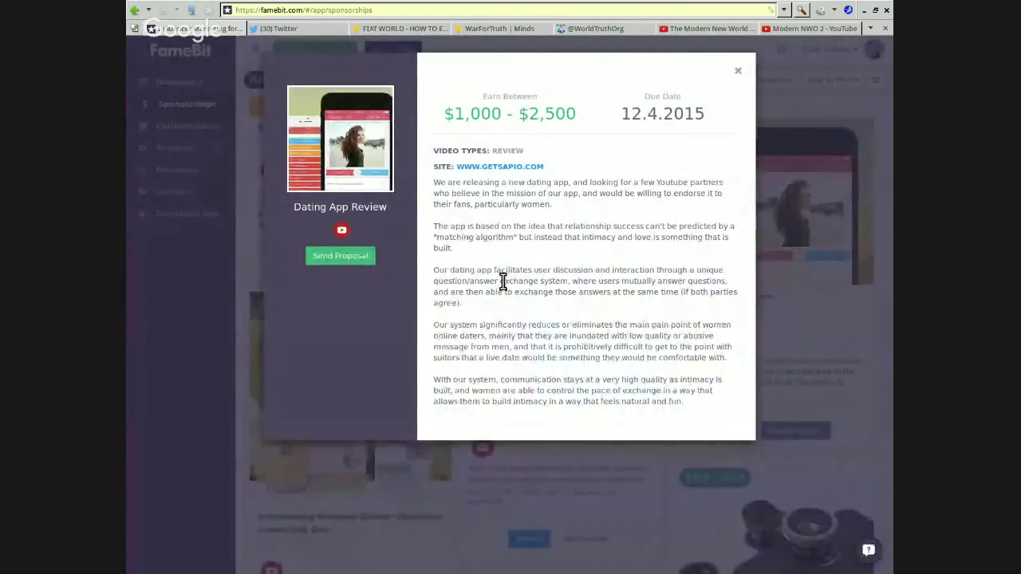
pyautogui.moveTo(434, 183)
pyautogui.mouseDown()
pyautogui.moveTo(730, 199)
pyautogui.moveTo(725, 231)
pyautogui.mouseUp()
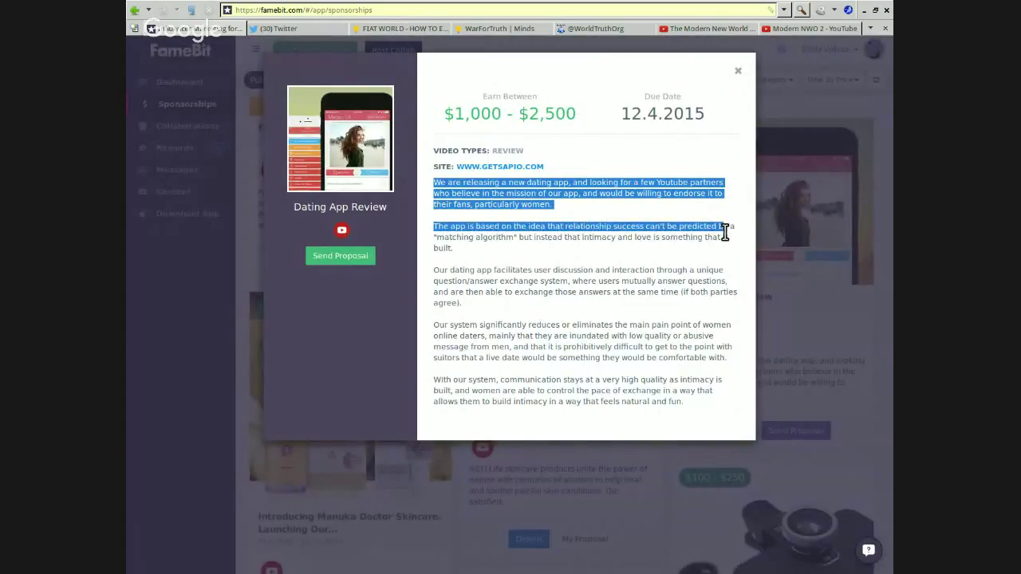
pyautogui.moveTo(724, 232)
pyautogui.mouseDown()
pyautogui.moveTo(736, 257)
pyautogui.moveTo(721, 315)
pyautogui.moveTo(725, 400)
pyautogui.mouseUp()
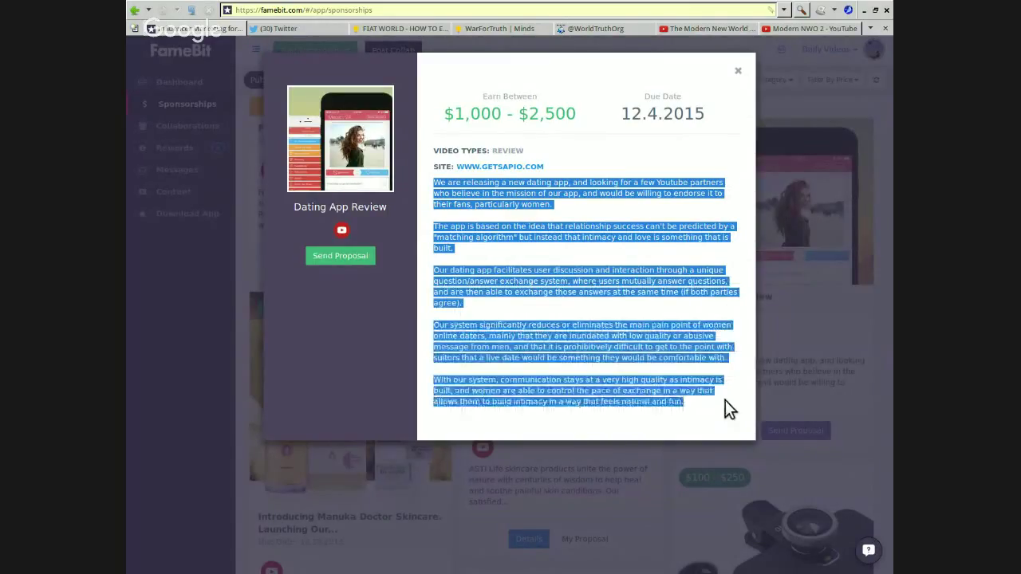
pyautogui.click(376, 327)
pyautogui.click(352, 255)
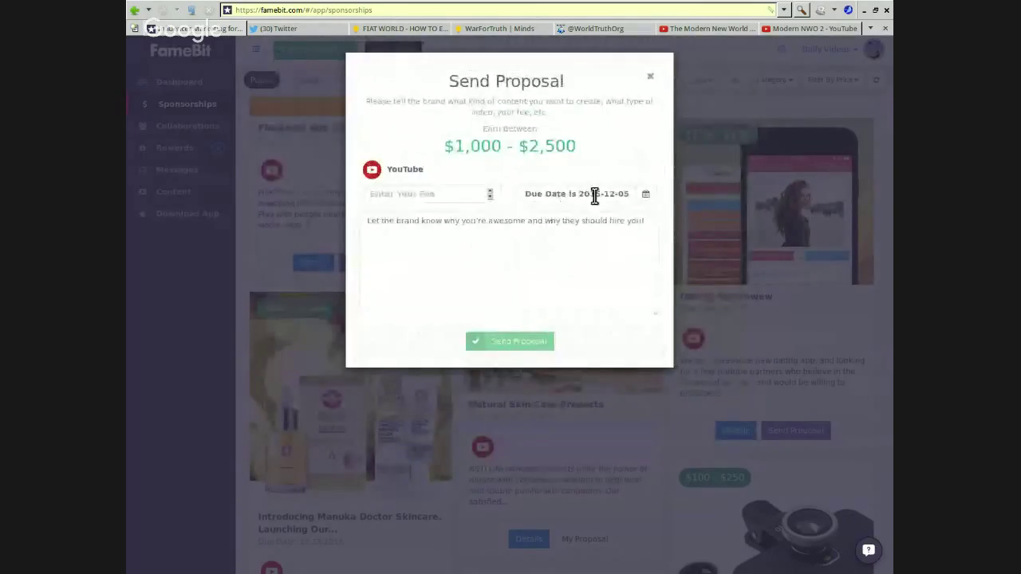
# Set the proposal due date to November 30, 2015 and the fee to 1750
pyautogui.click(593, 195)
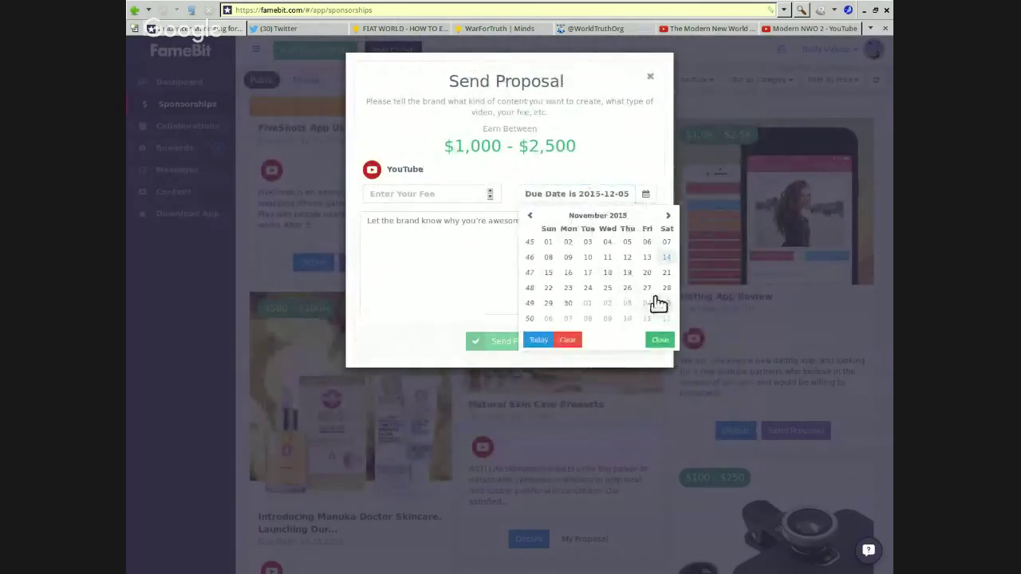
pyautogui.click(568, 304)
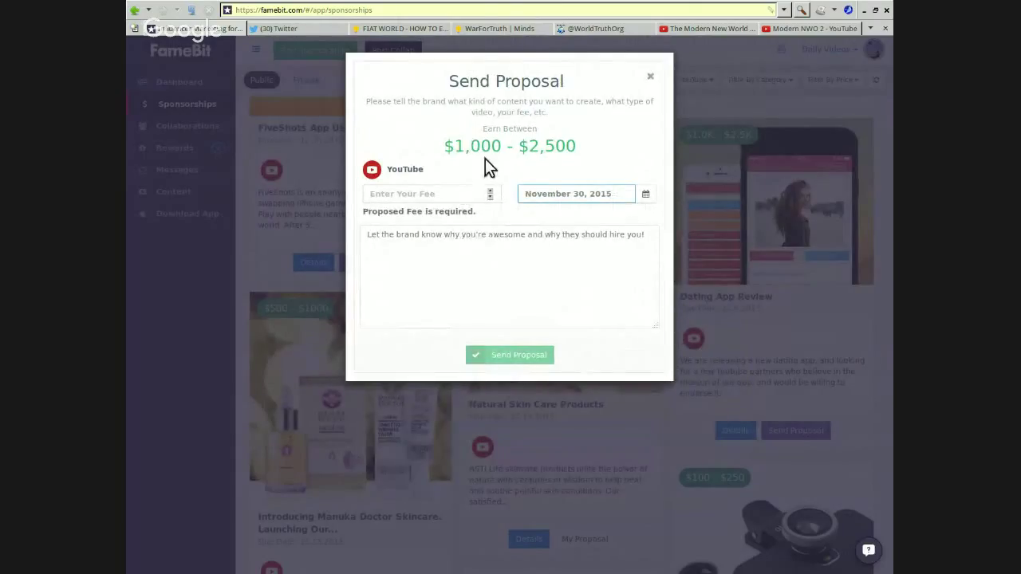
pyautogui.click(472, 193)
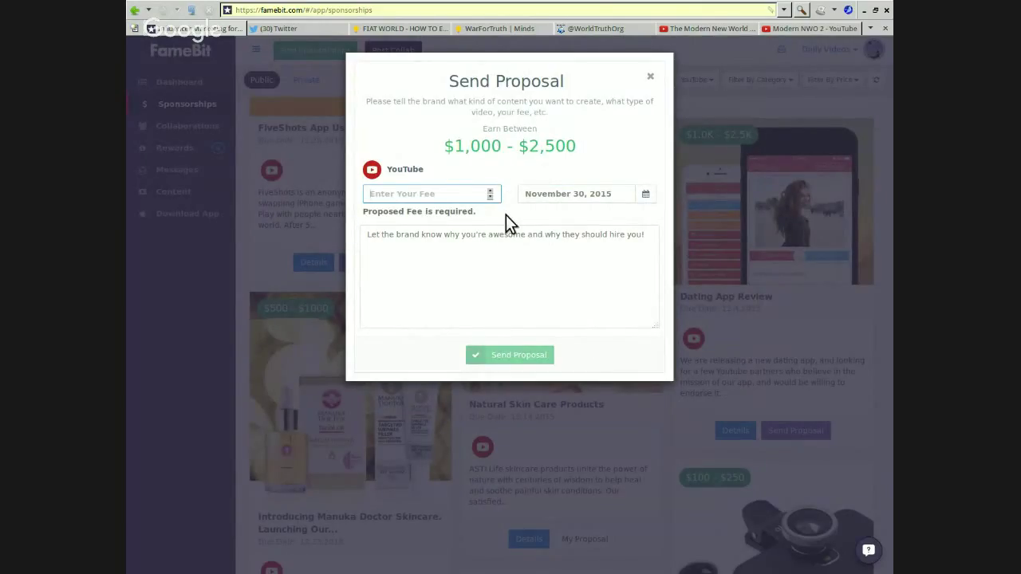
pyautogui.write('1750')
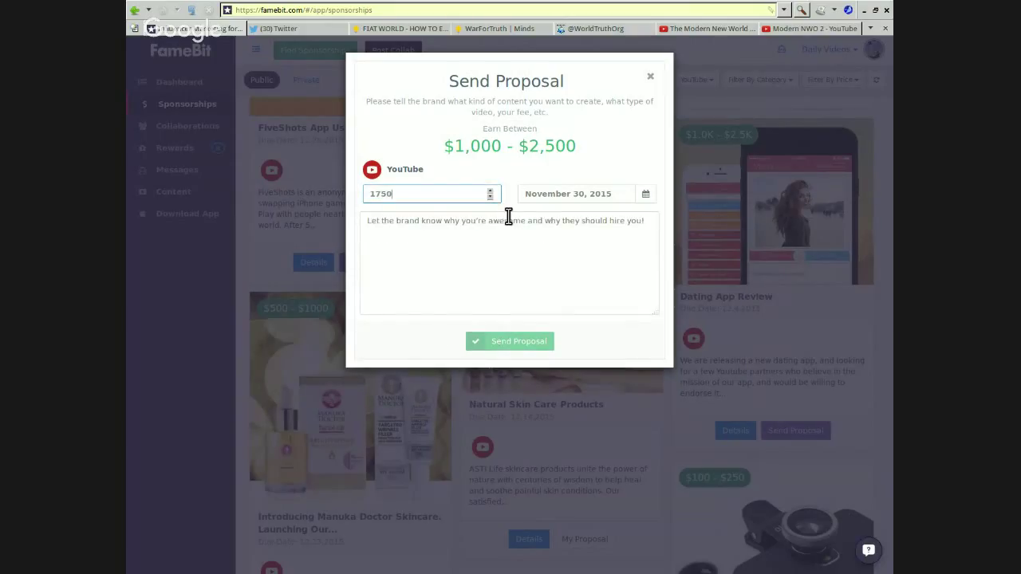
# Write a pitch offering to promote the product on social media, and submit the proposal
pyautogui.click(509, 224)
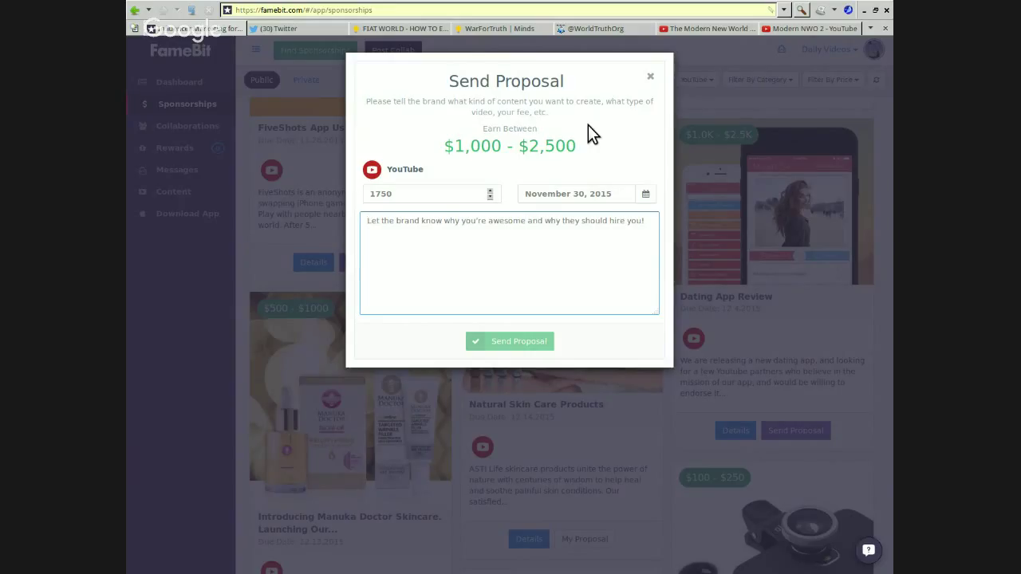
pyautogui.write('I w')
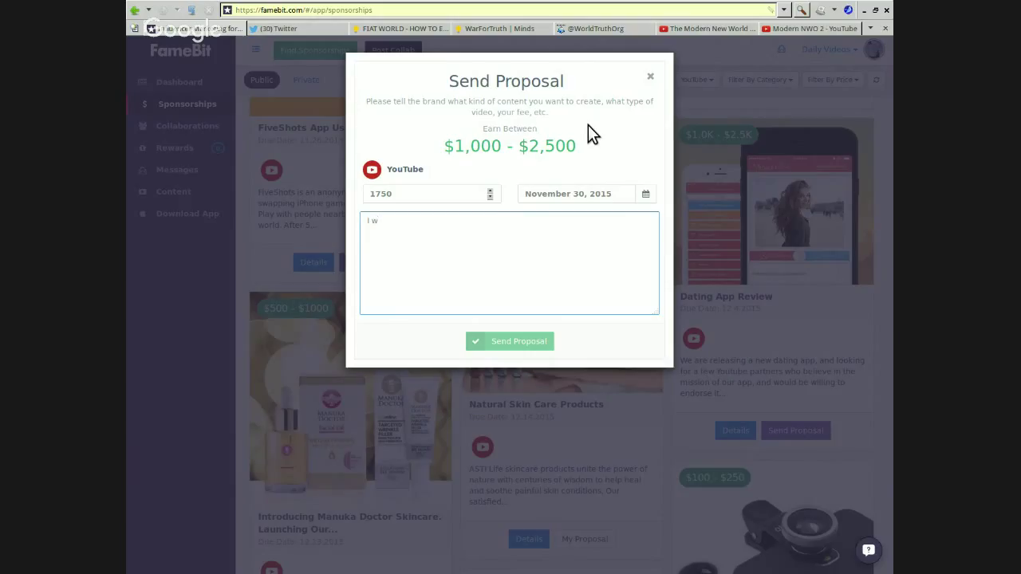
pyautogui.press('BackSpace')
pyautogui.write('am')
pyautogui.write(' willing ot')
pyautogui.press('BackSpace')
pyautogui.press('BackSpace')
pyautogui.write('to promote your')
pyautogui.write(' product, ')
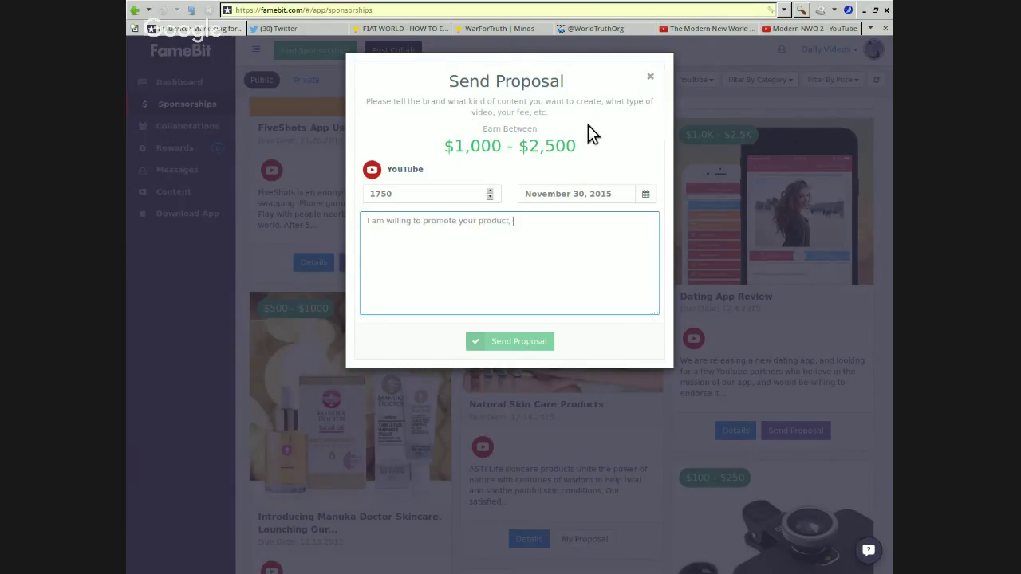
pyautogui.write('and share it on all my')
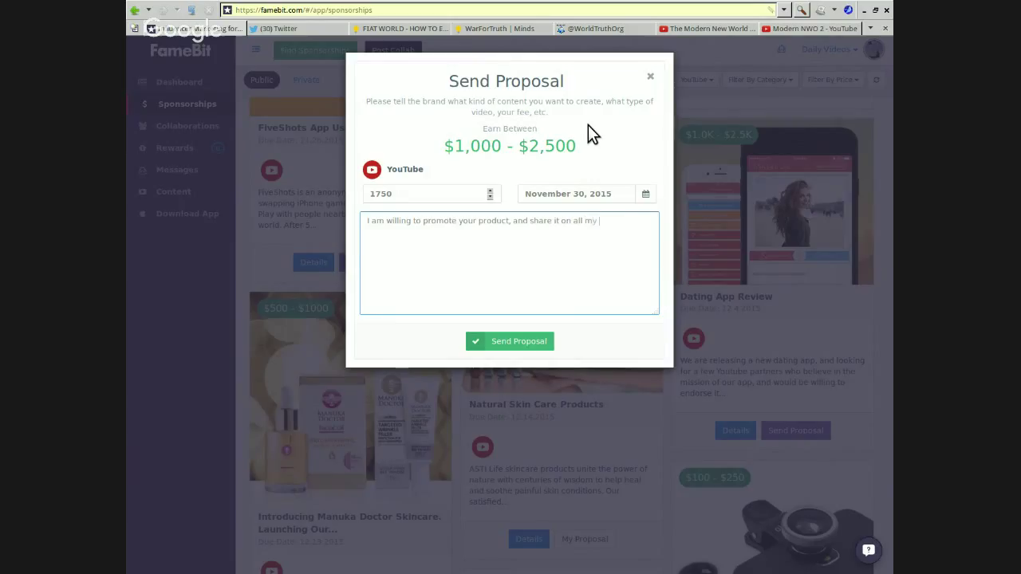
pyautogui.write(' social media ')
pyautogui.write('sites')
pyautogui.write('. Thank')
pyautogui.write(' you.')
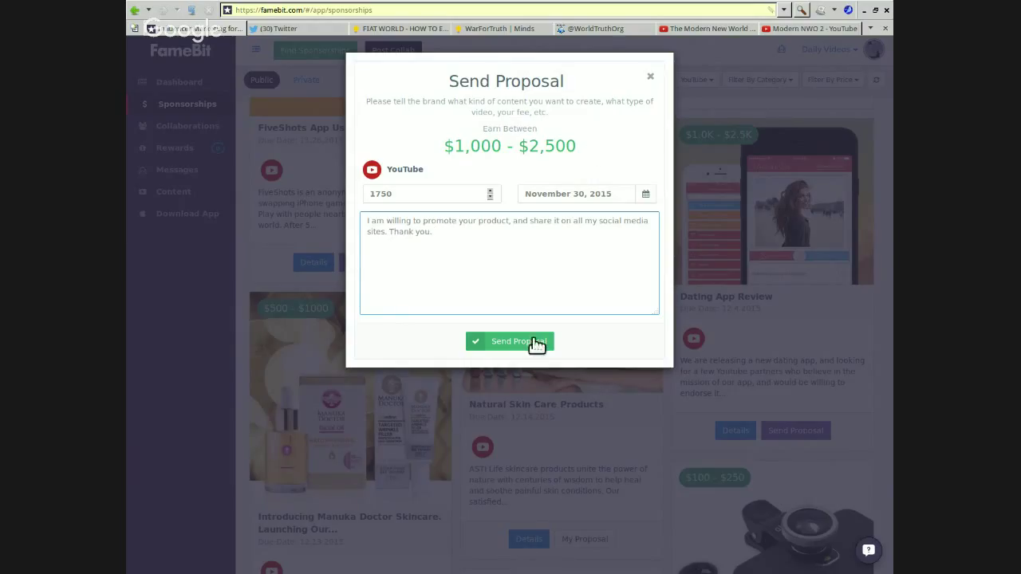
pyautogui.click(536, 344)
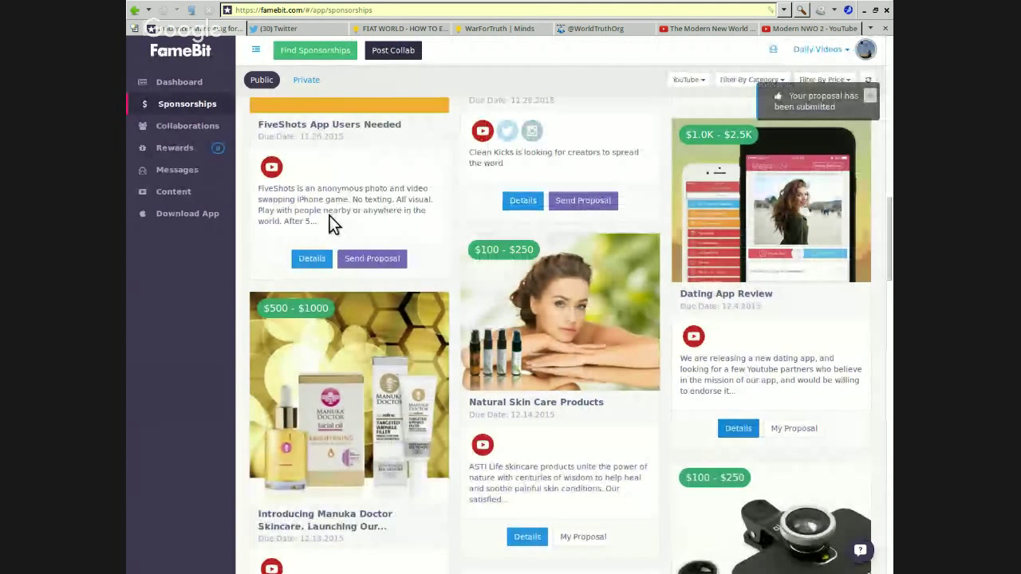
# Filter sponsorships by category, first to Gaming & Apps, then to Tech
pyautogui.scroll(-2, 329, 215)
pyautogui.scroll(-1, 329, 215)
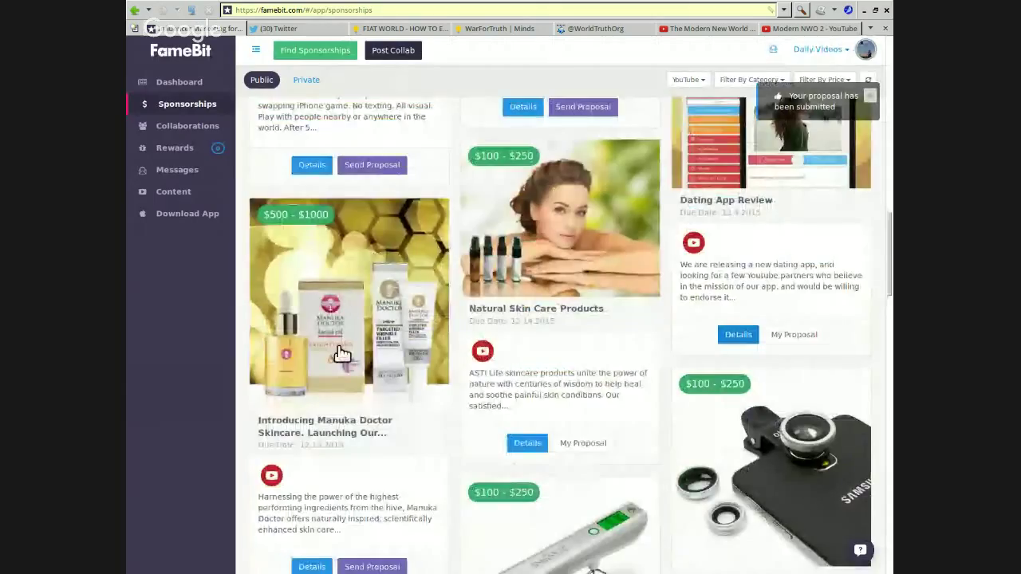
pyautogui.scroll(-5, 341, 353)
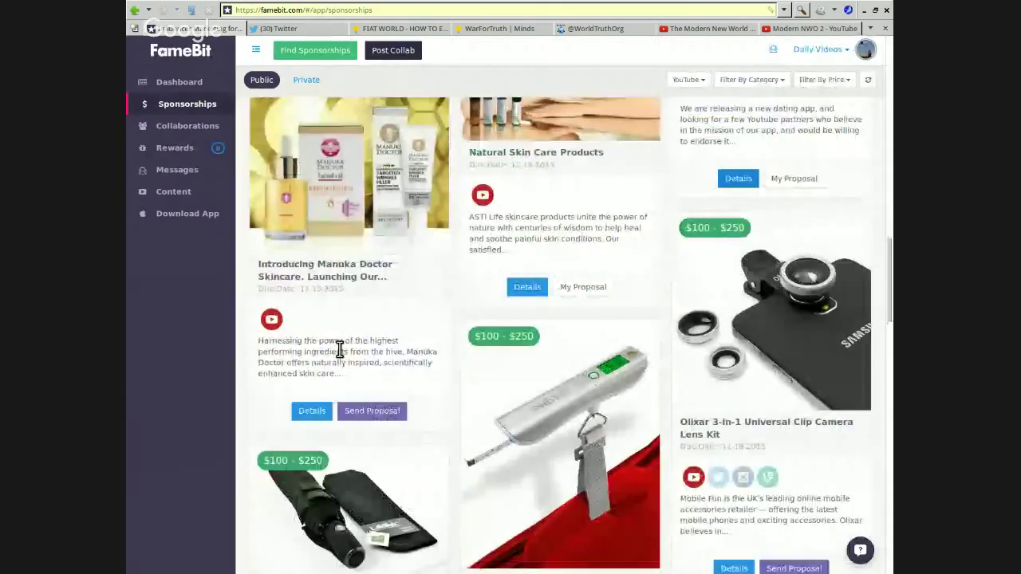
pyautogui.scroll(10, 339, 351)
pyautogui.click(742, 80)
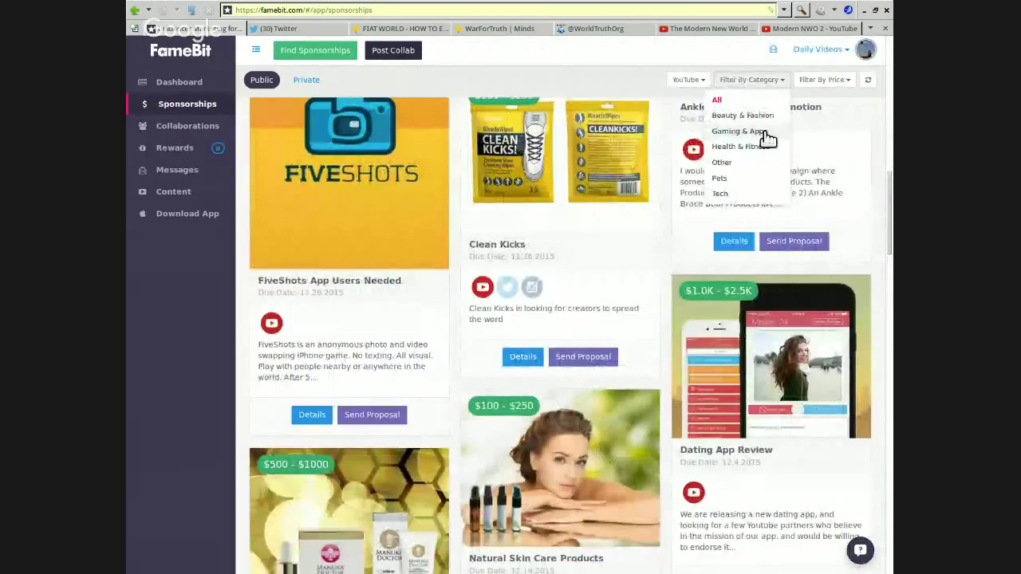
pyautogui.click(762, 132)
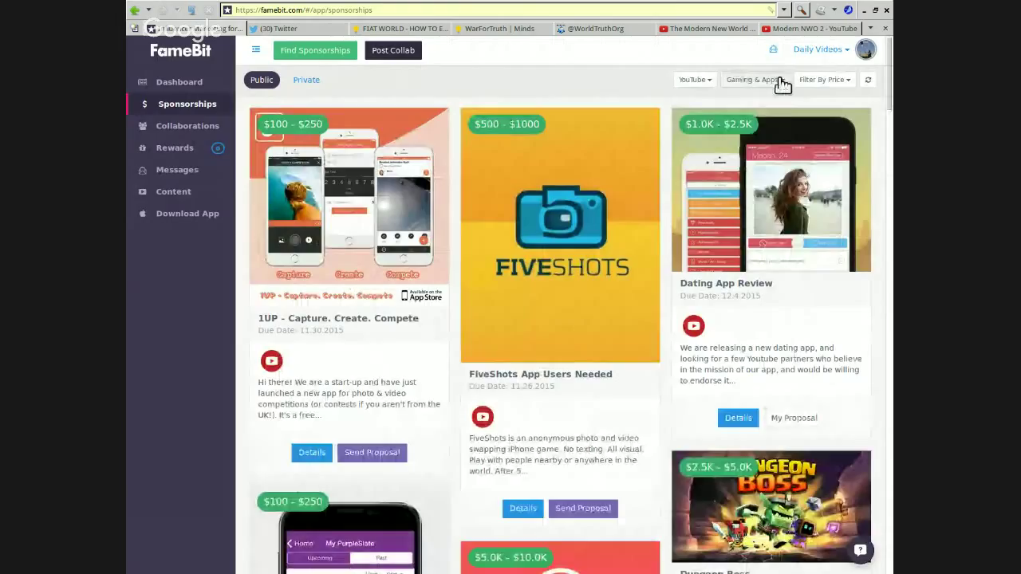
pyautogui.click(783, 79)
pyautogui.click(723, 179)
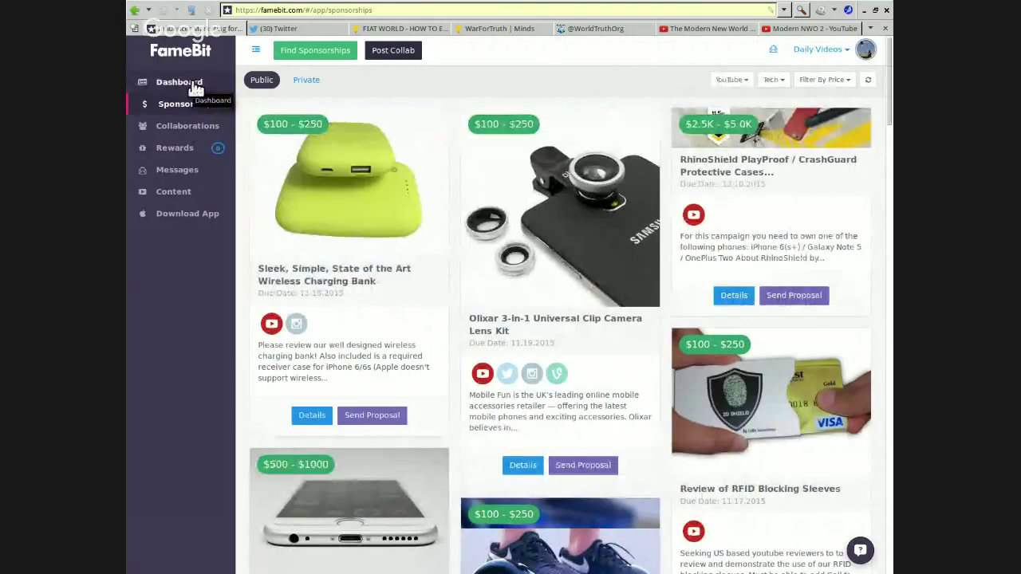
pyautogui.click(177, 136)
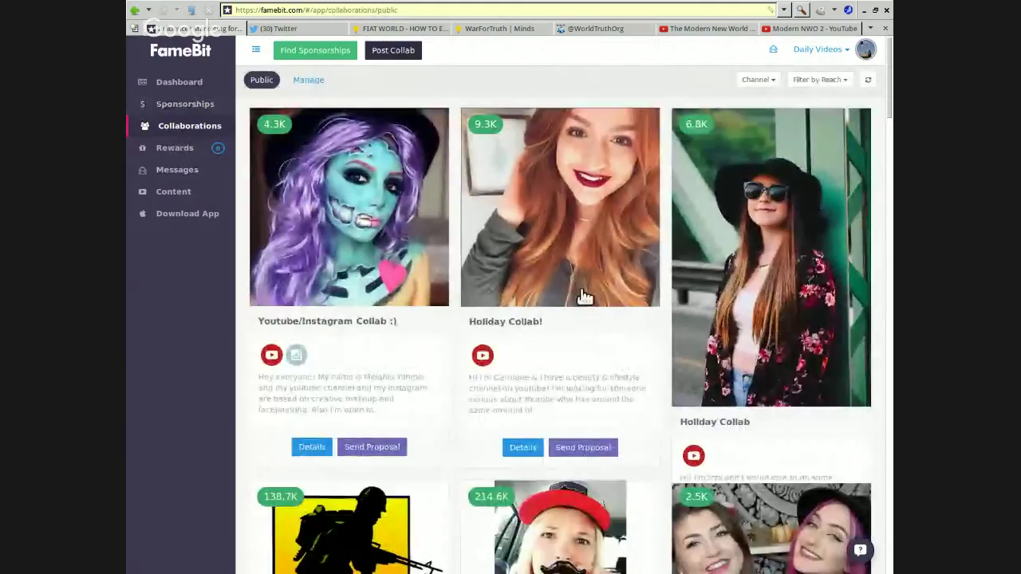
# Scroll through public collaborations like Gaming Collab on PC, Thanksgiving Makeup Collab and Holiday Collab
pyautogui.scroll(-3, 582, 299)
pyautogui.scroll(-3, 581, 300)
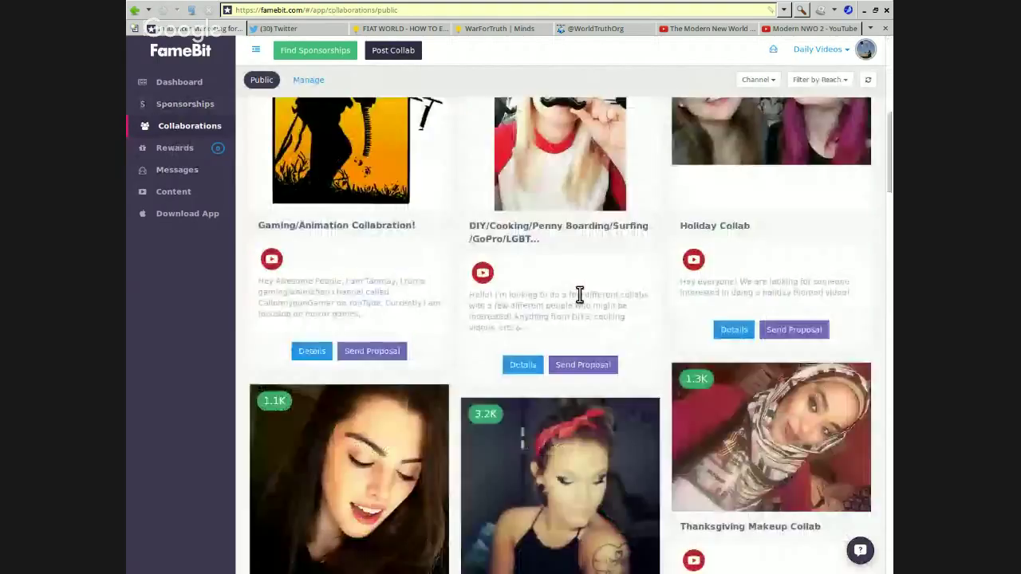
pyautogui.scroll(-3, 581, 299)
pyautogui.scroll(-5, 581, 299)
pyautogui.scroll(-4, 581, 300)
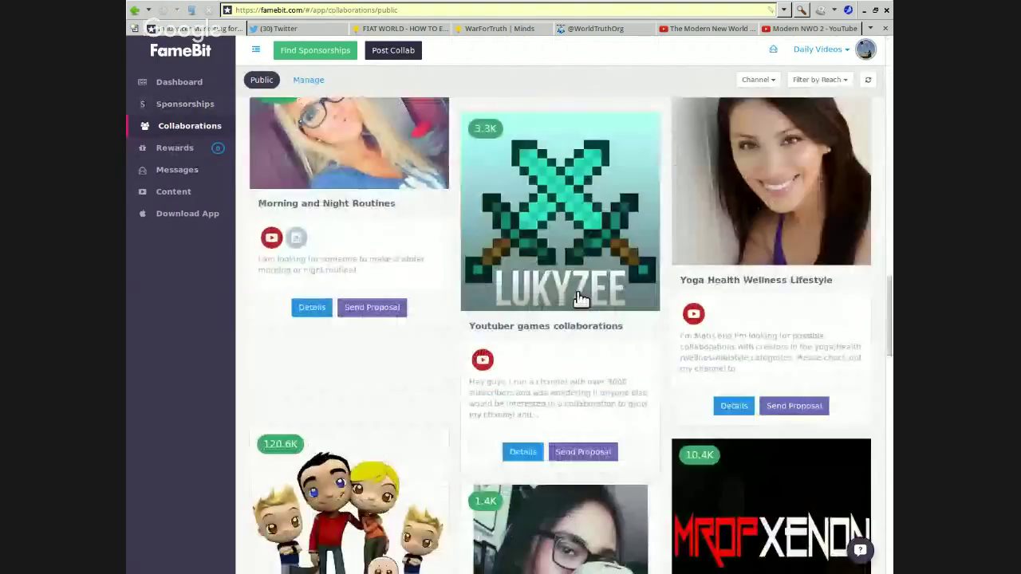
pyautogui.scroll(-1, 581, 300)
pyautogui.scroll(-5, 581, 299)
pyautogui.scroll(-3, 577, 293)
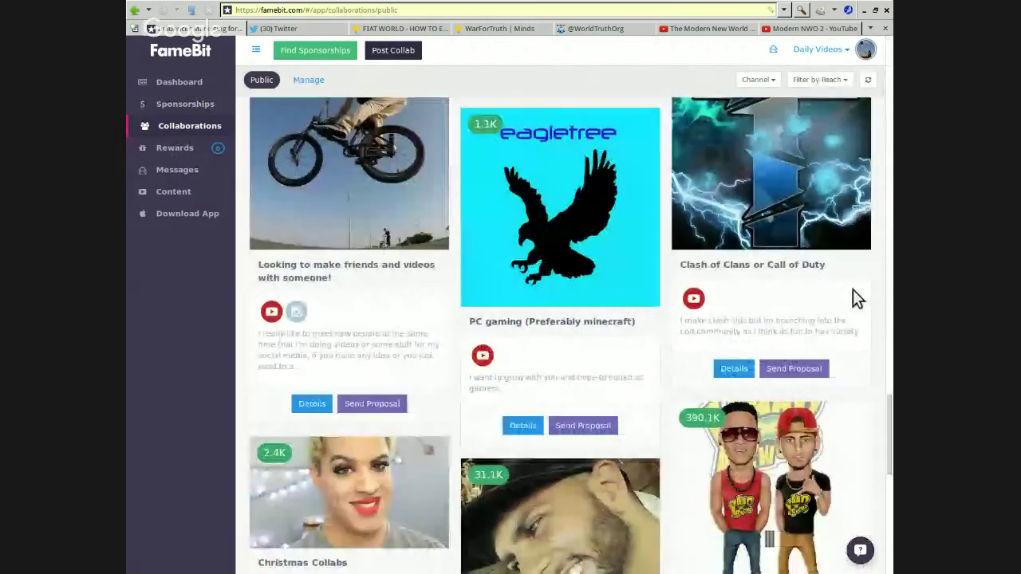
pyautogui.moveTo(892, 415)
pyautogui.mouseDown()
pyautogui.moveTo(889, 548)
pyautogui.moveTo(887, 50)
pyautogui.mouseUp()
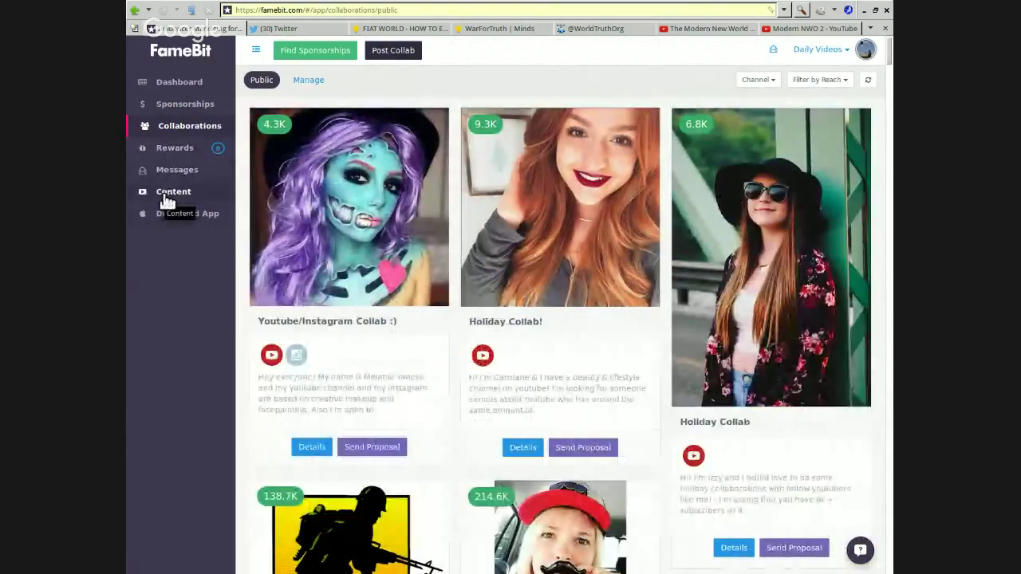
# Go back through browser history to the sponsorship listings
pyautogui.click(148, 11)
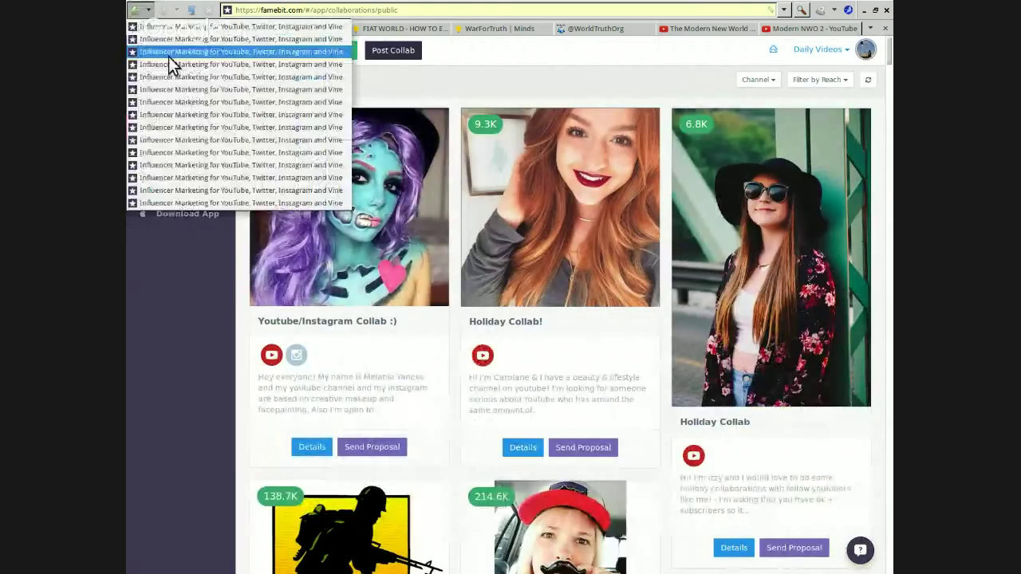
pyautogui.click(168, 56)
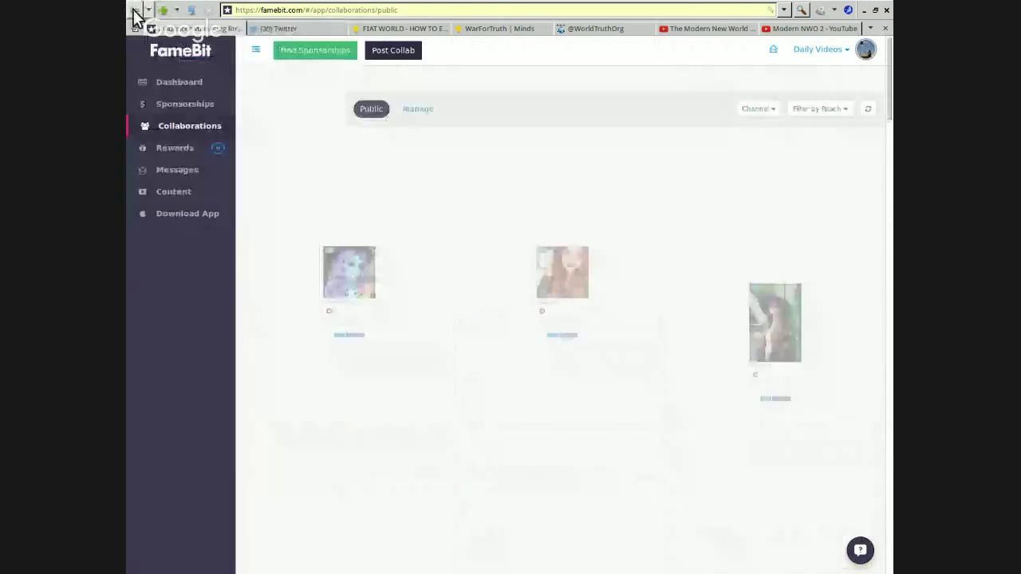
pyautogui.click(134, 11)
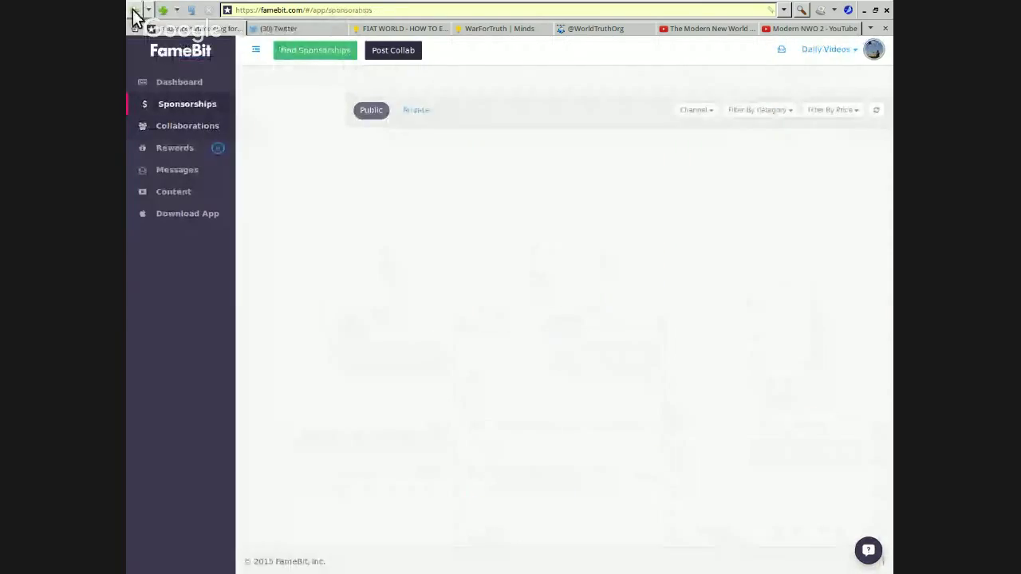
# Open the Daily Videos creator profile and highlight its 2.4K subscriber count
pyautogui.click(868, 52)
pyautogui.click(822, 102)
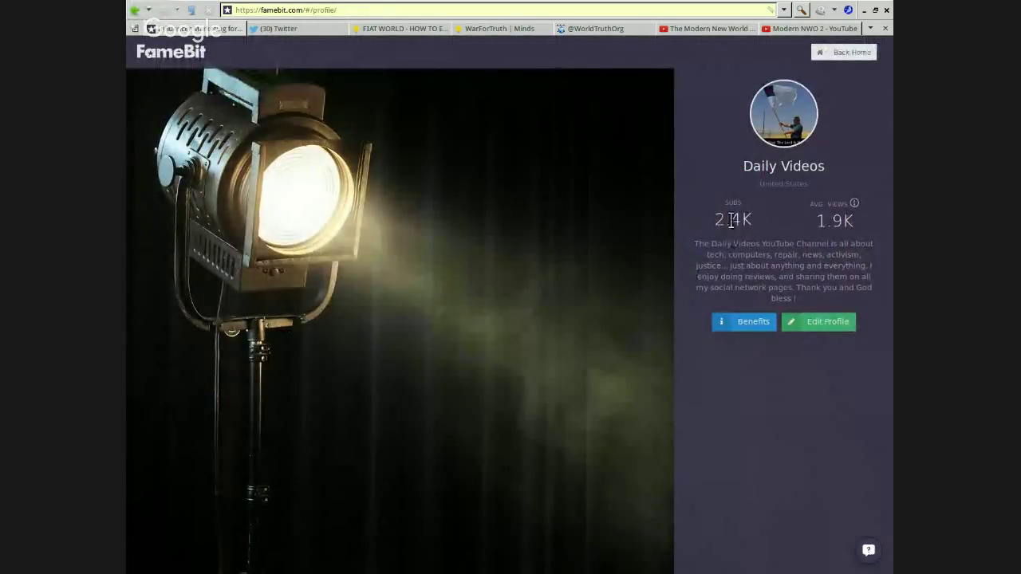
pyautogui.moveTo(717, 219); pyautogui.dragTo(751, 216)
pyautogui.click(723, 388)
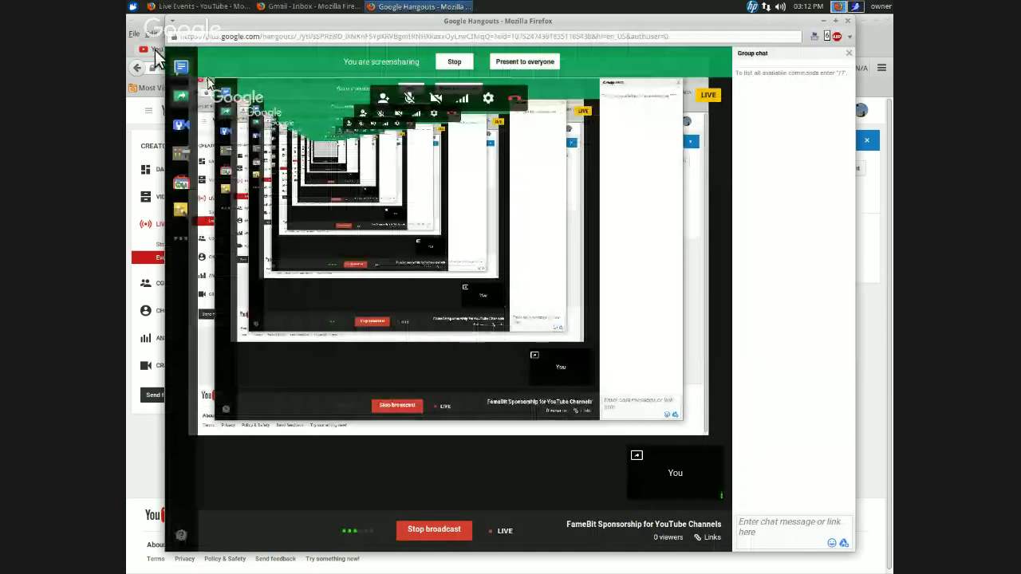
pyautogui.click(157, 51)
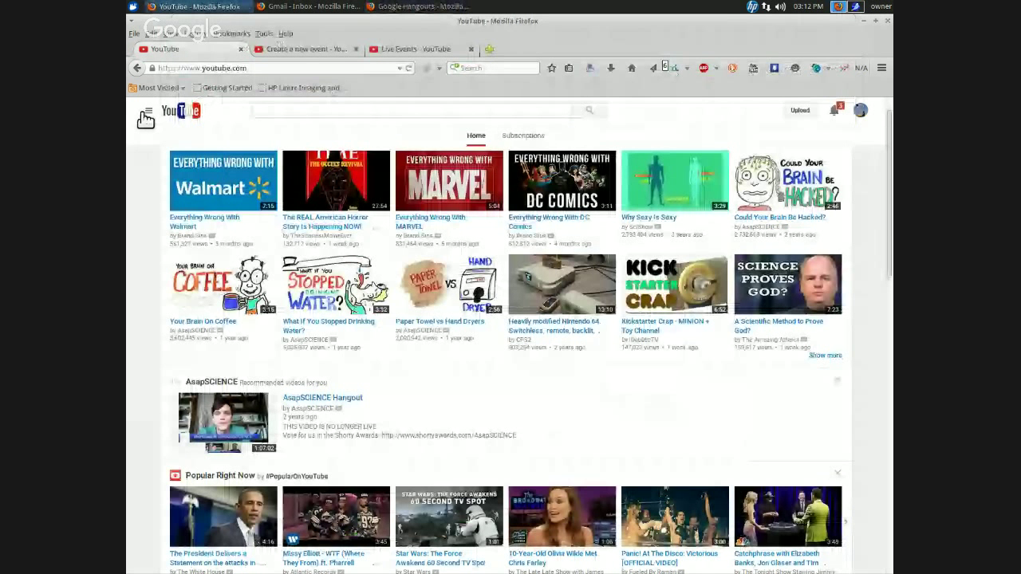
# Go from the YouTube guide to the channel's About page
pyautogui.click(148, 113)
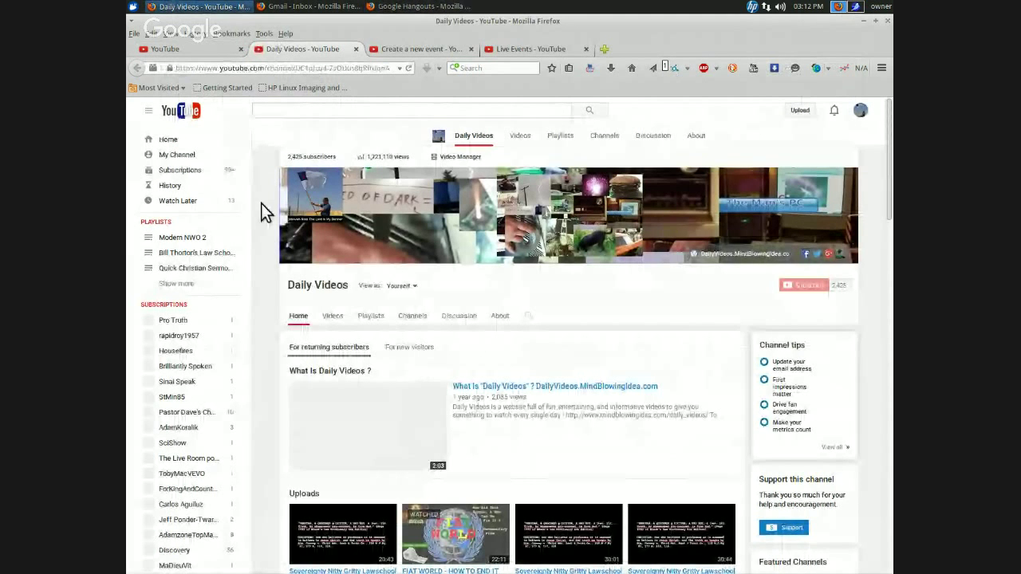
pyautogui.scroll(-1, 374, 276)
pyautogui.click(412, 295)
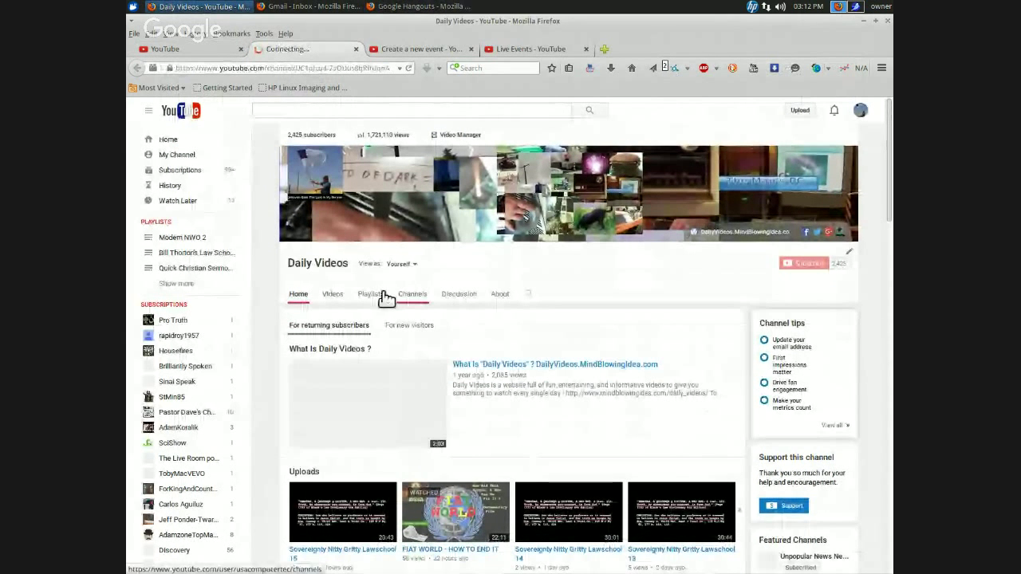
pyautogui.click(501, 295)
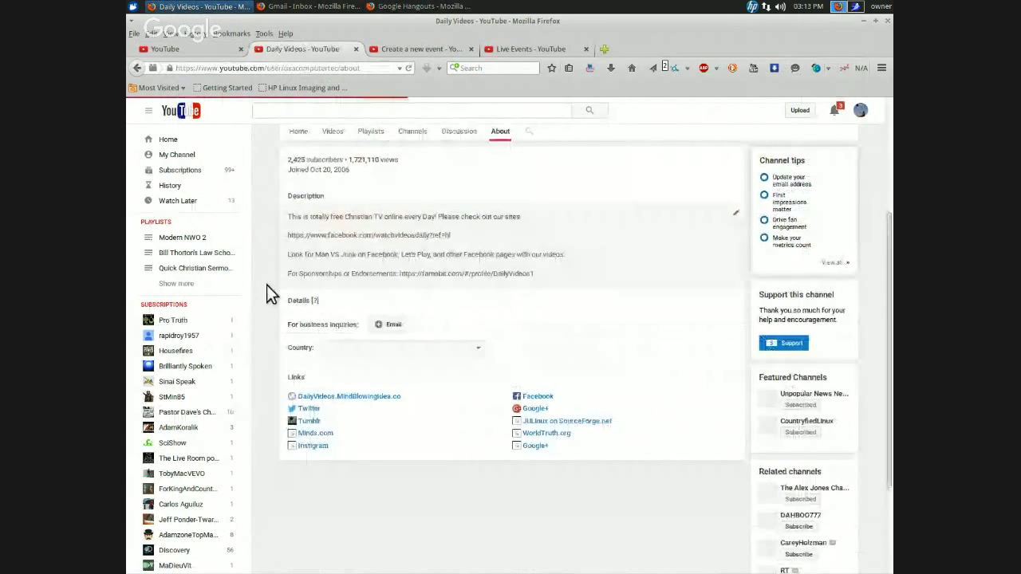
# Review the About page's FameBit and social links, then return to the Hangouts broadcast
pyautogui.scroll(-2, 267, 288)
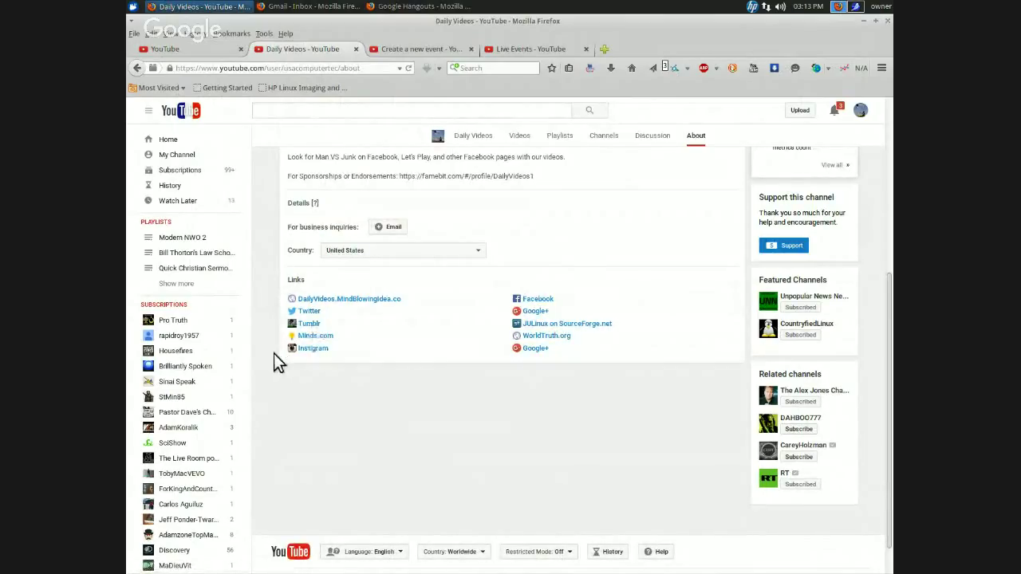
pyautogui.scroll(3, 274, 355)
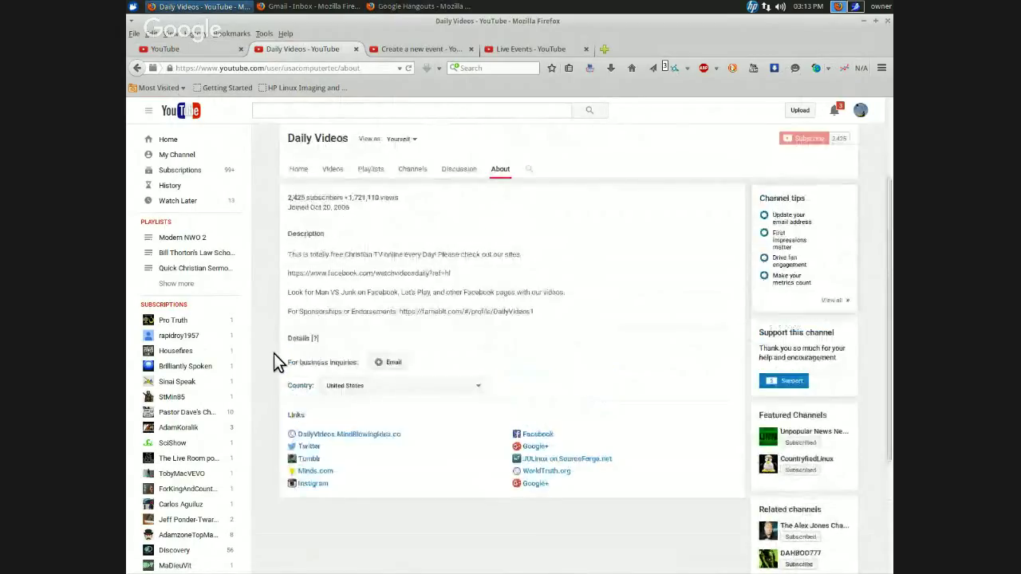
pyautogui.scroll(2, 274, 353)
pyautogui.scroll(-3, 273, 353)
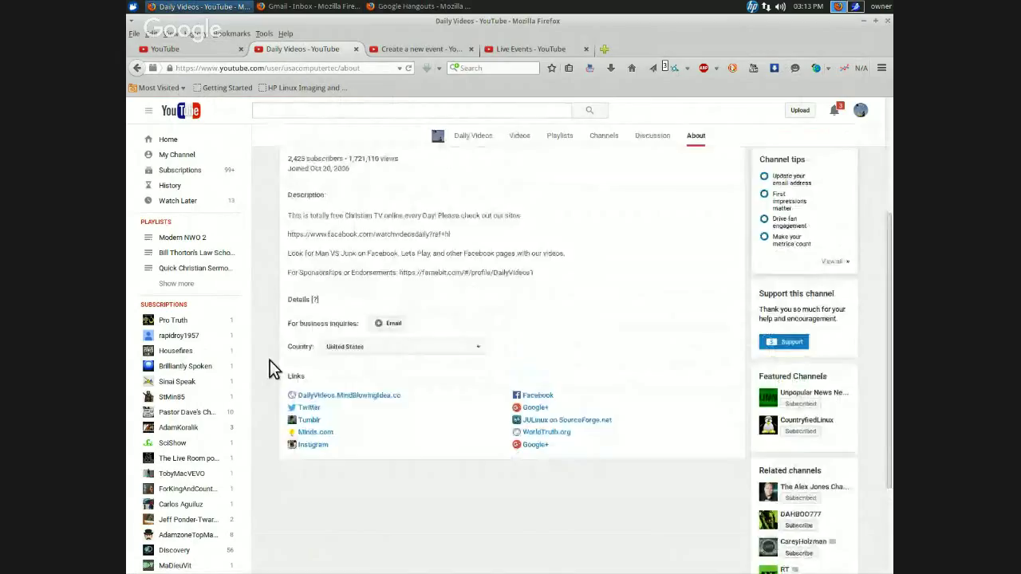
pyautogui.scroll(-2, 270, 360)
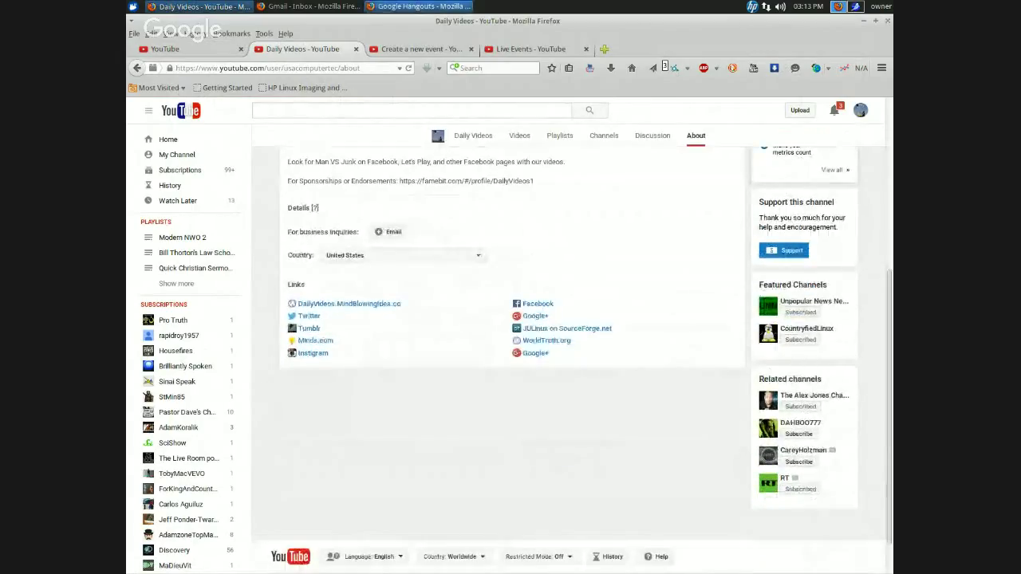
pyautogui.click(439, 6)
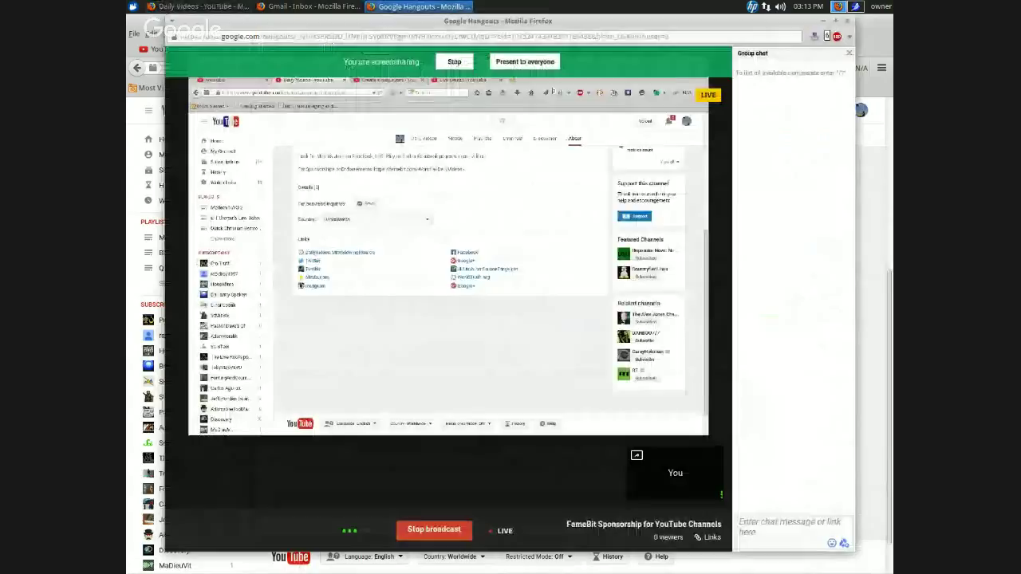